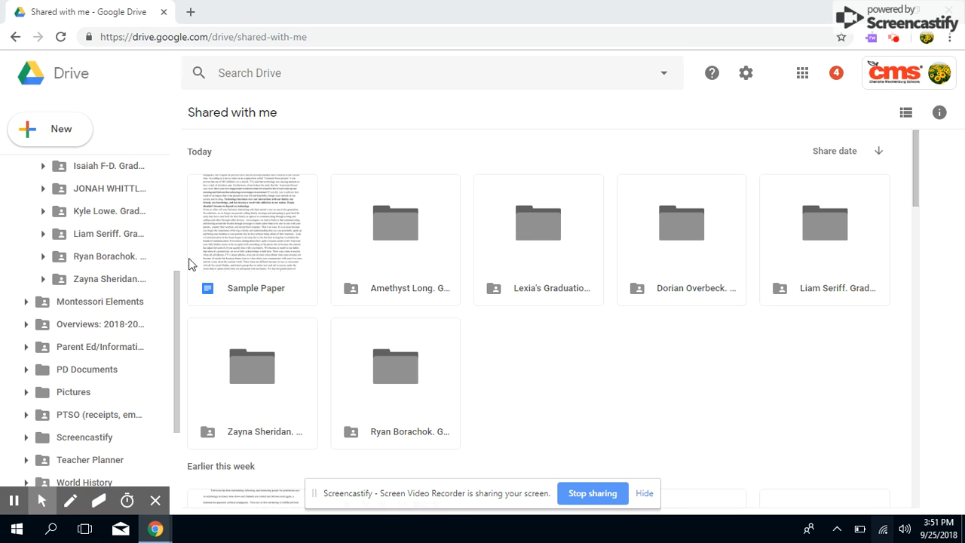
left_click_drag(177, 290, 200, 425)
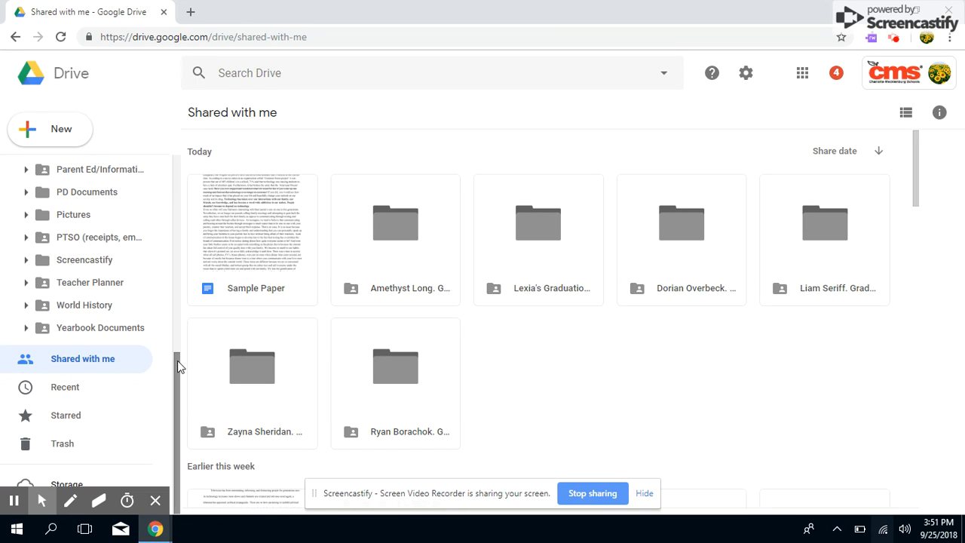
left_click(20, 143)
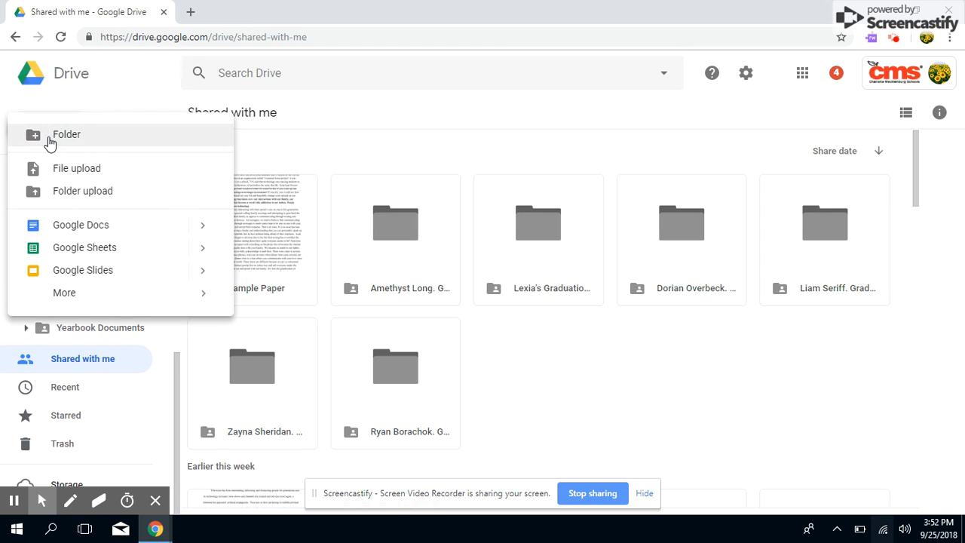
left_click(62, 135)
type("G")
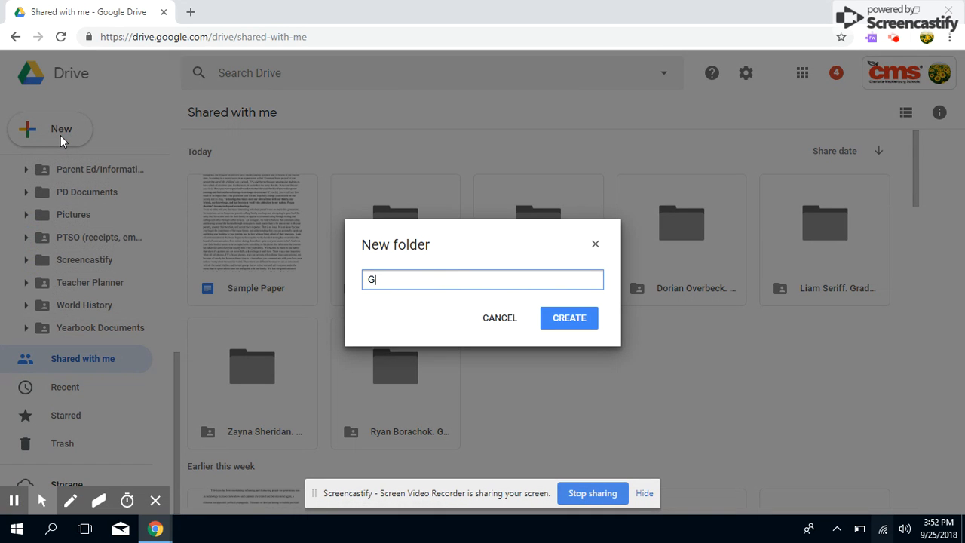
type("rad Project.")
left_click(494, 321)
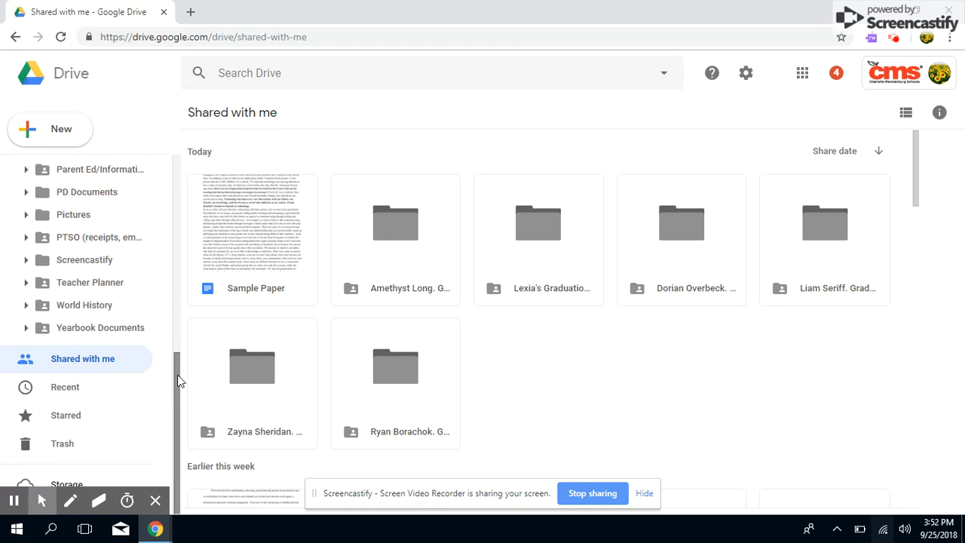
- Move the second student folder in today's shared items into Graduation Project Folders and accept sharing it
left_click_drag(179, 379, 172, 243)
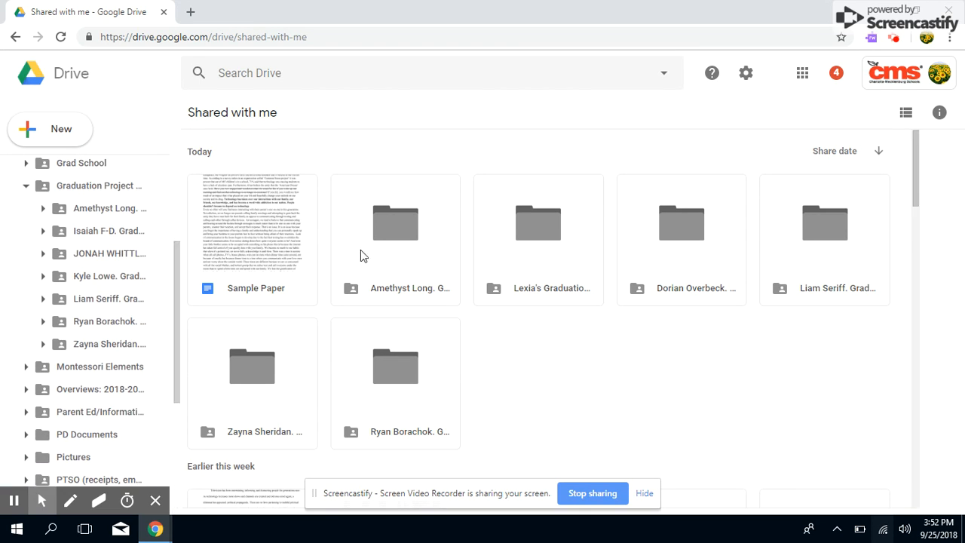
left_click_drag(517, 259, 52, 238)
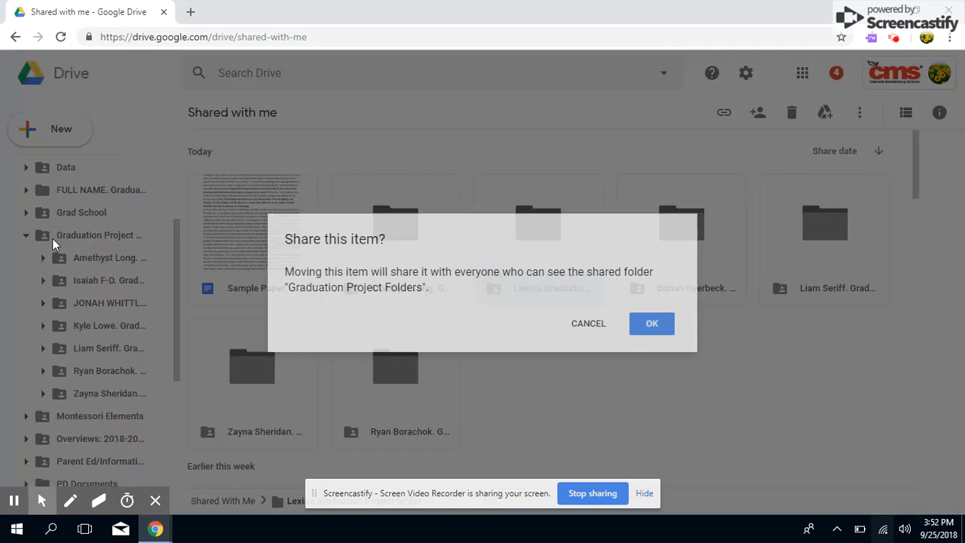
left_click(642, 324)
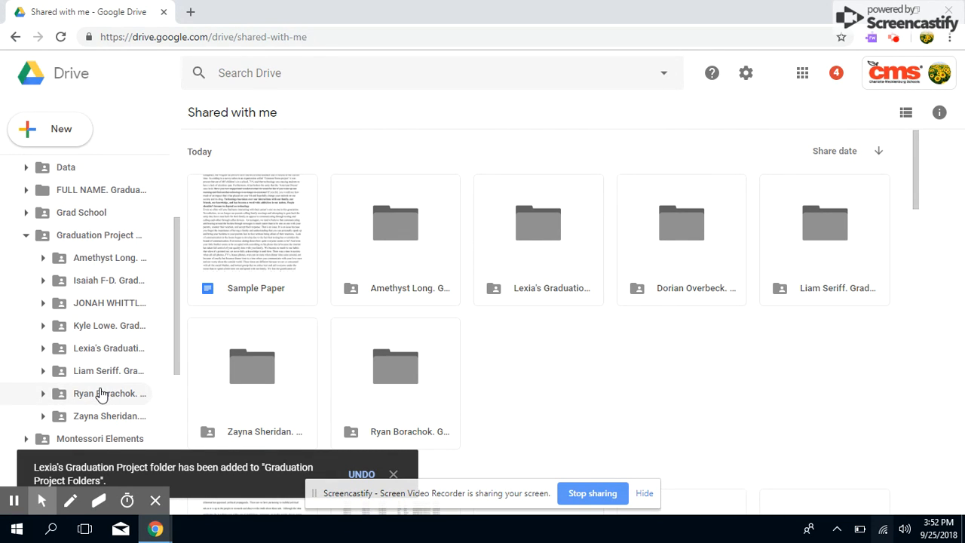
- Open Sample Paper from the Research Paper subfolder of the second-to-last student folder in Graduation Project Folders
left_click(102, 394)
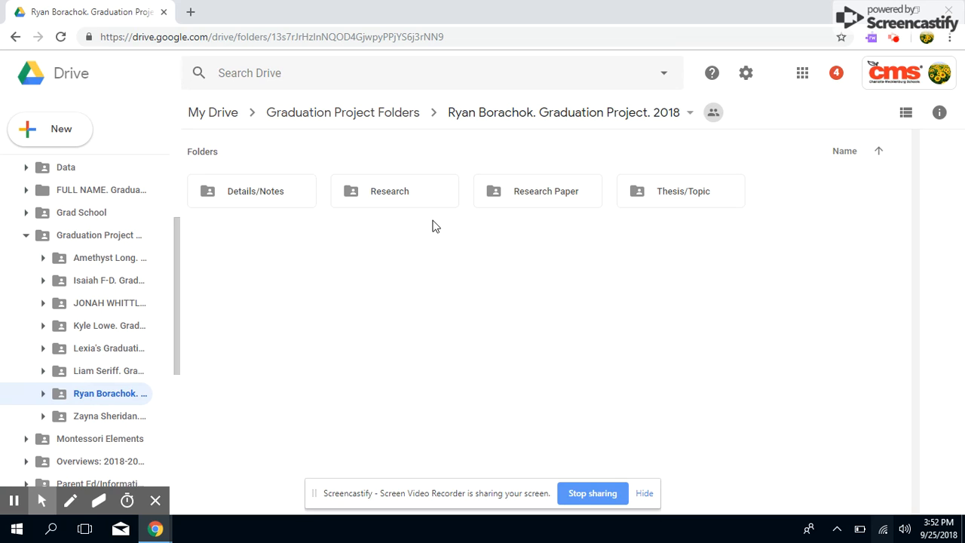
double_click(585, 191)
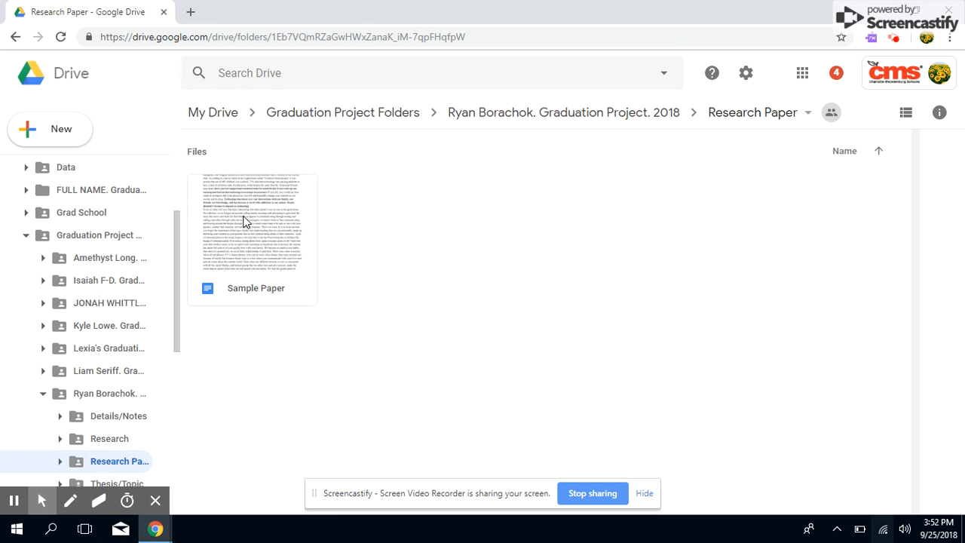
double_click(245, 219)
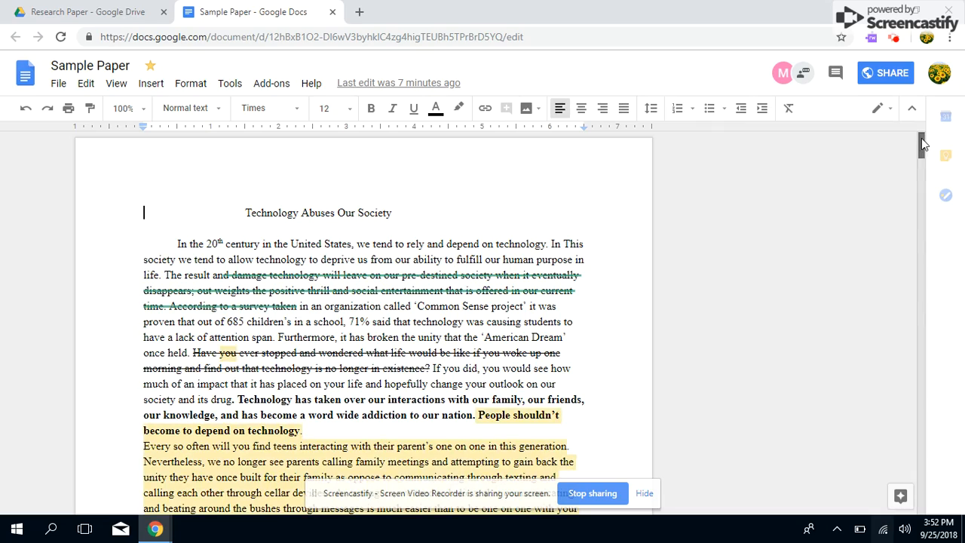
- Switch the document from Editing to Suggesting mode
left_click_drag(922, 156, 920, 128)
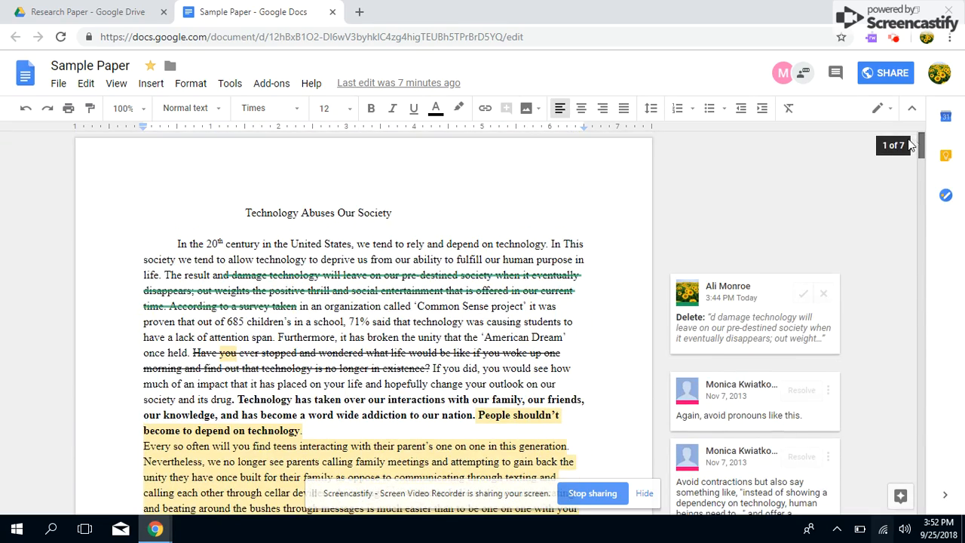
scroll(911, 137, "down", 1)
left_click(887, 115)
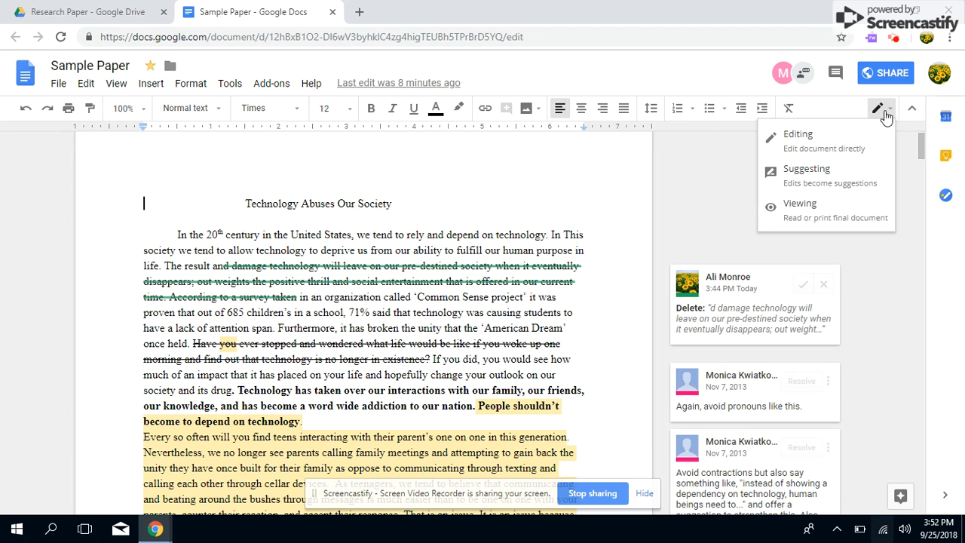
left_click(833, 180)
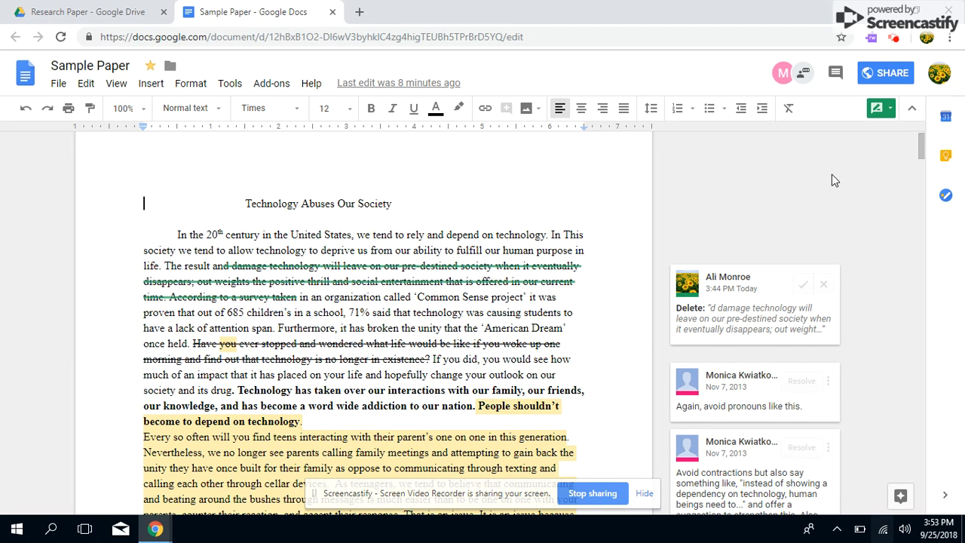
left_click(882, 111)
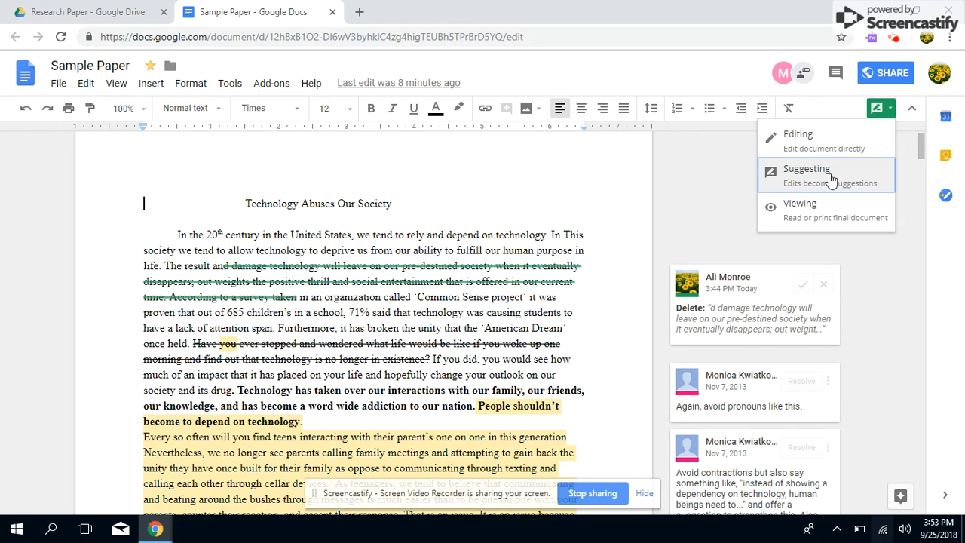
left_click(831, 178)
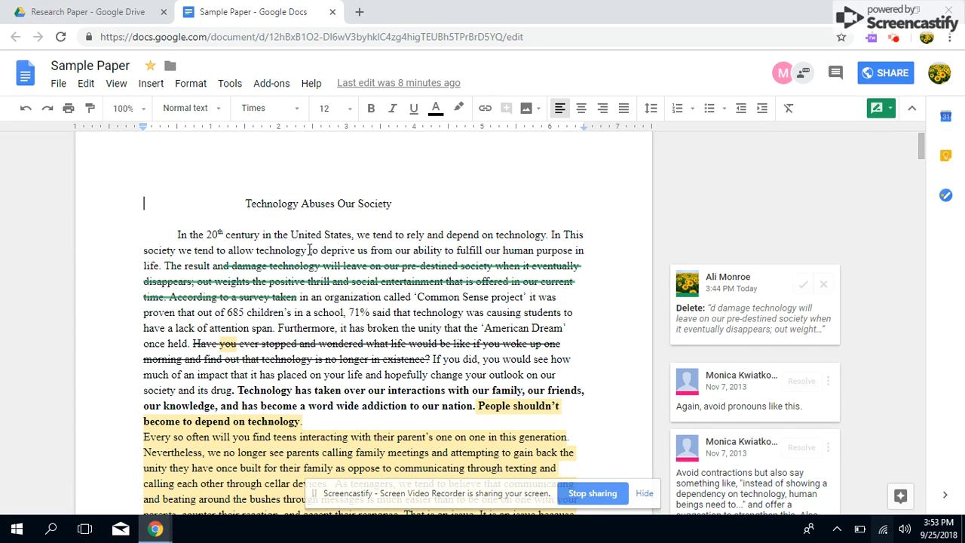
- Suggest deleting the phrase "to deprive us from" in the first paragraph
left_click_drag(309, 252, 394, 256)
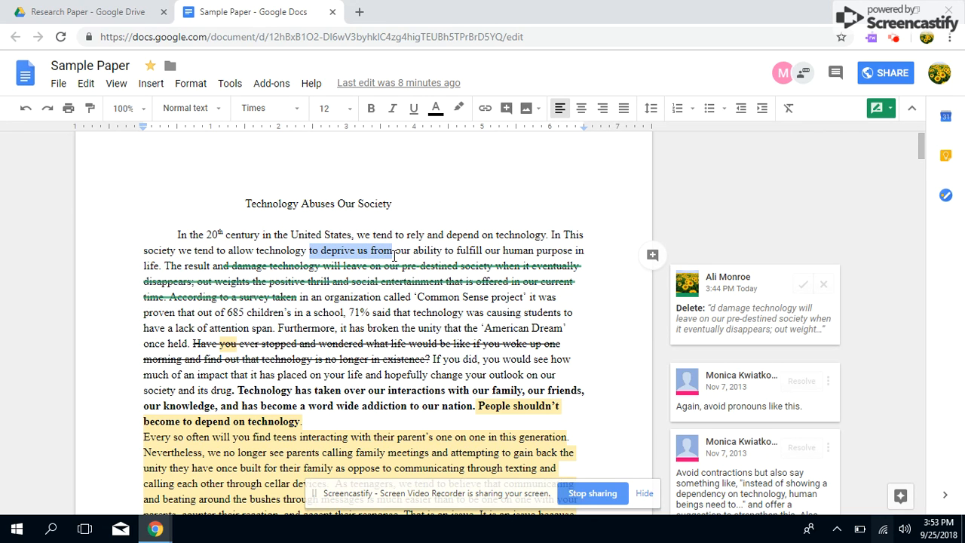
key("BackSpace")
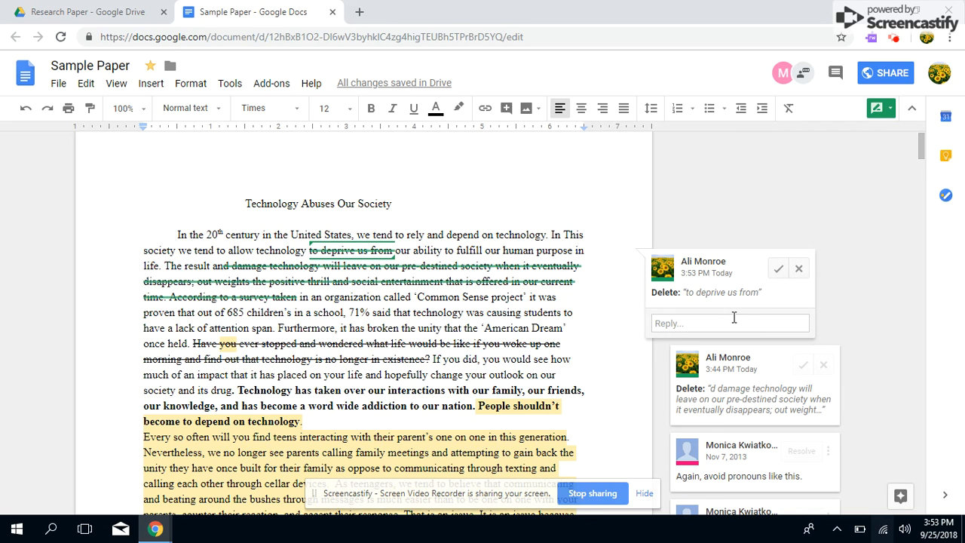
left_click(537, 302)
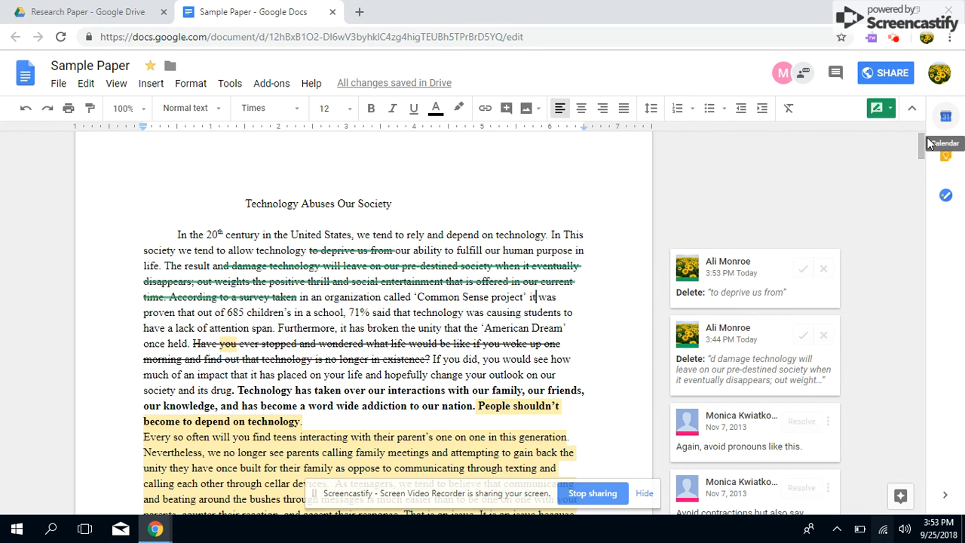
- View the comment attached to the long highlighted paragraph beginning "Every so often will you find teens"
left_click_drag(922, 149, 927, 169)
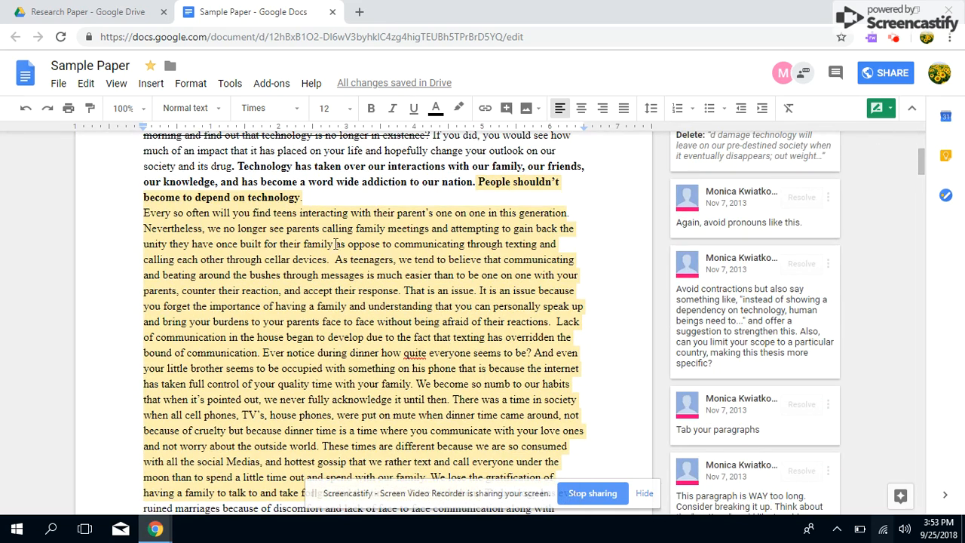
left_click(224, 213)
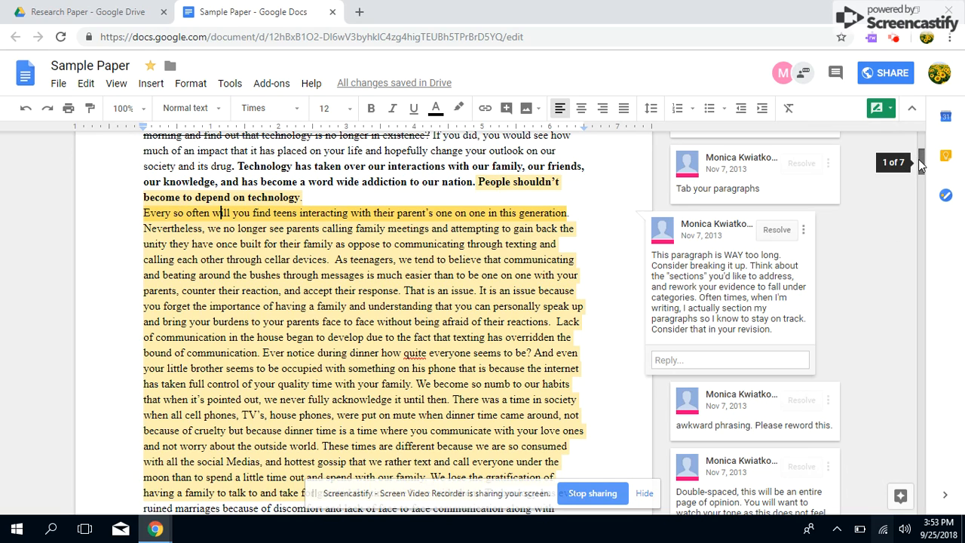
- Add the comment "ADD COMMENTS" to the first-paragraph passage from "Common Sense project" through "lack of attention span"
left_click_drag(919, 159, 920, 144)
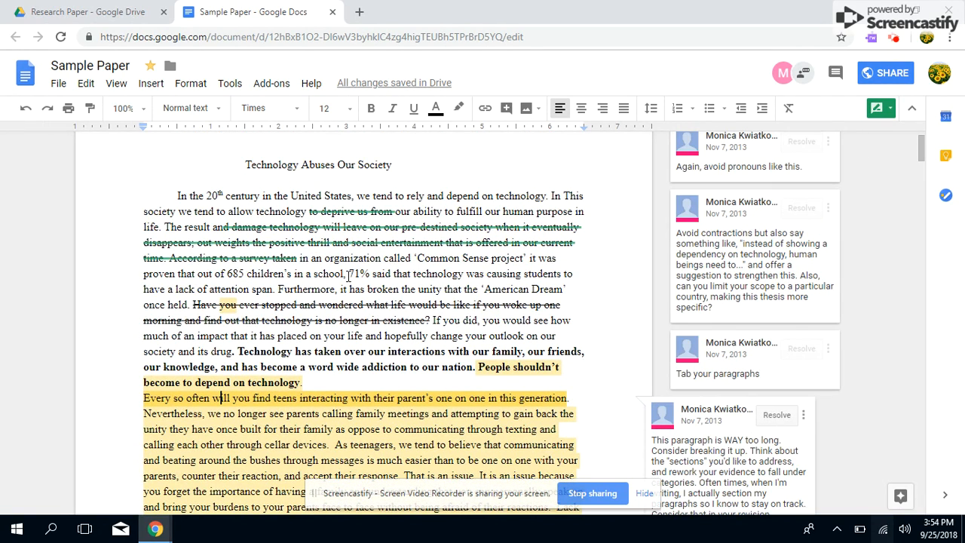
left_click_drag(417, 258, 274, 289)
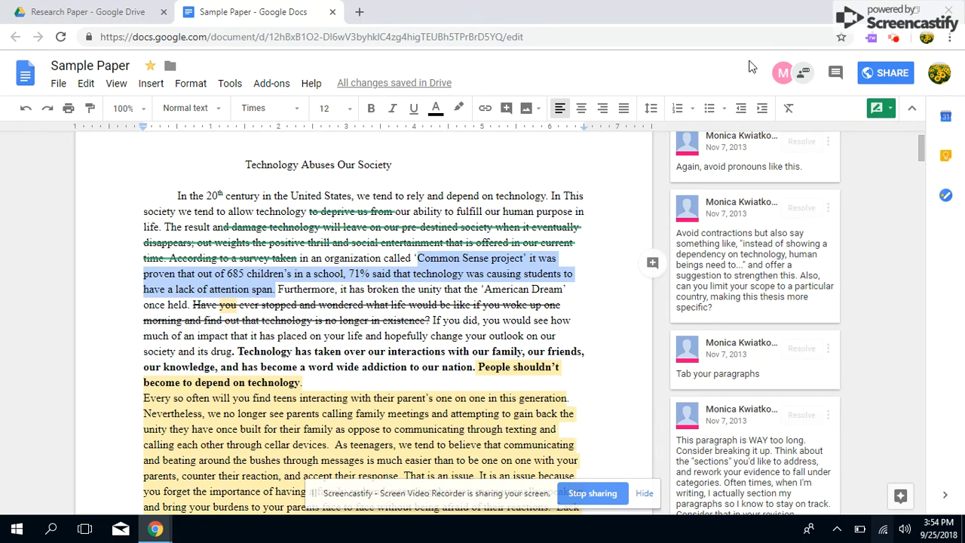
left_click(836, 75)
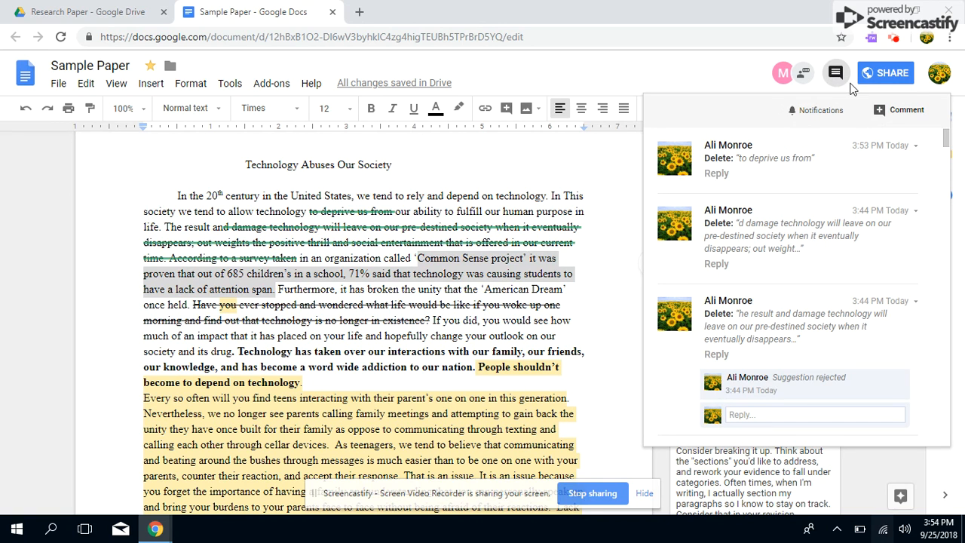
left_click(898, 115)
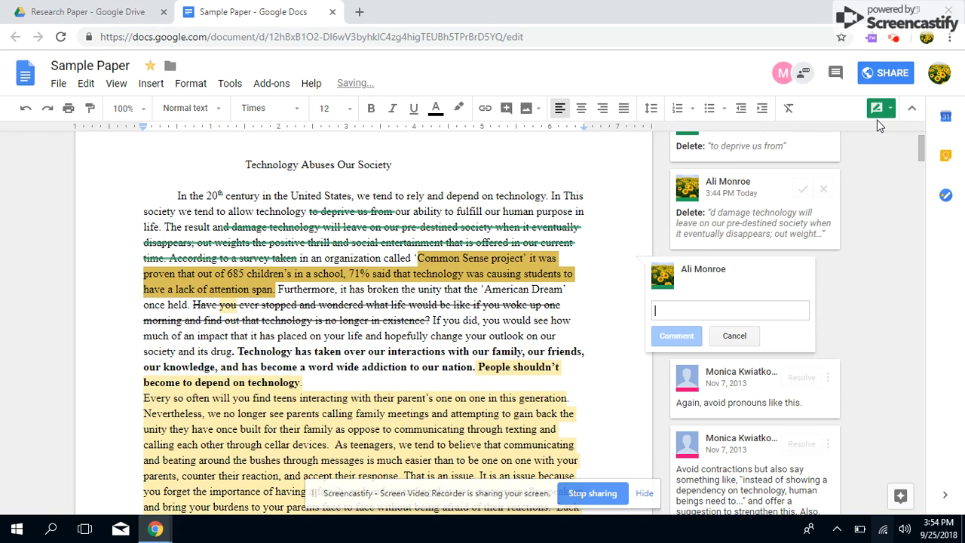
type("ADD COMMENTS")
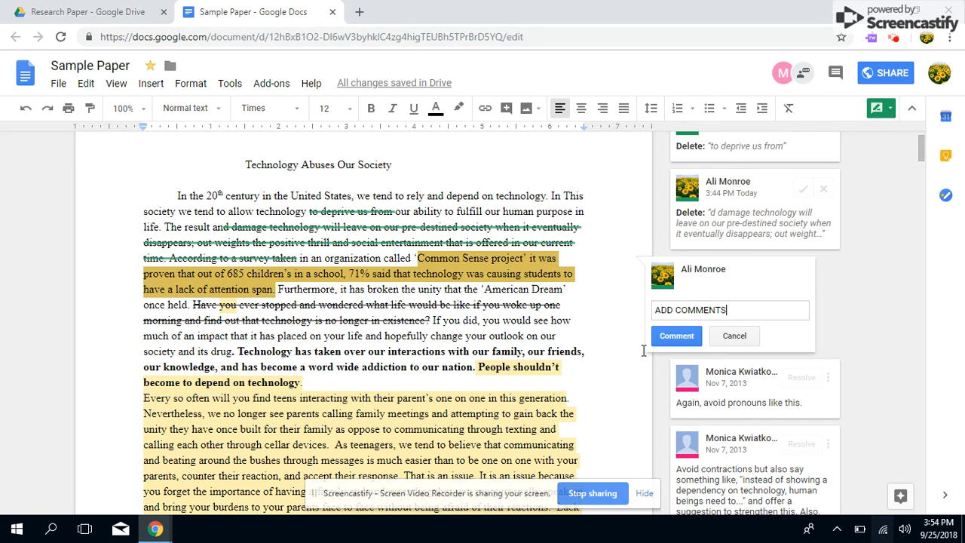
left_click(671, 332)
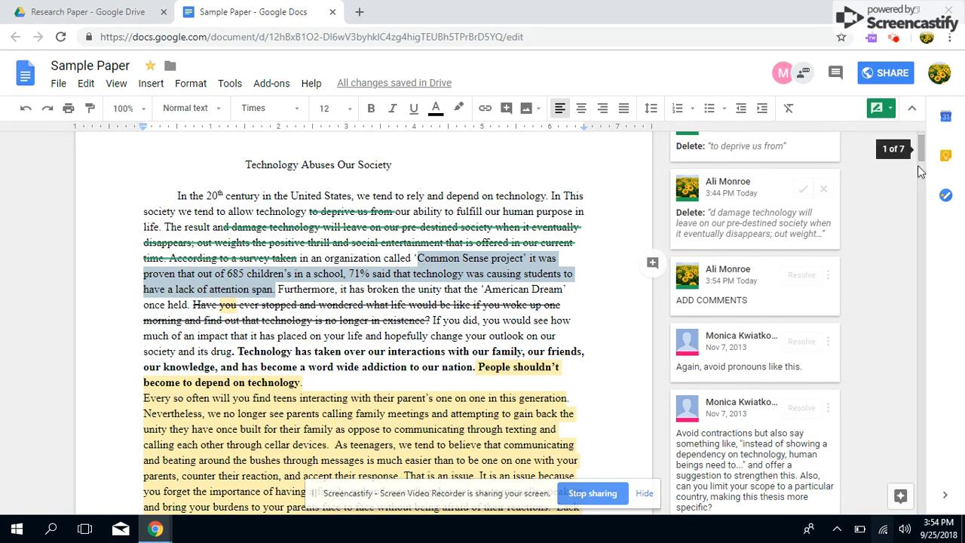
- Go to the overall feedback near the paper's end and place the cursor before "Great topic choice!"
left_click_drag(922, 157, 921, 172)
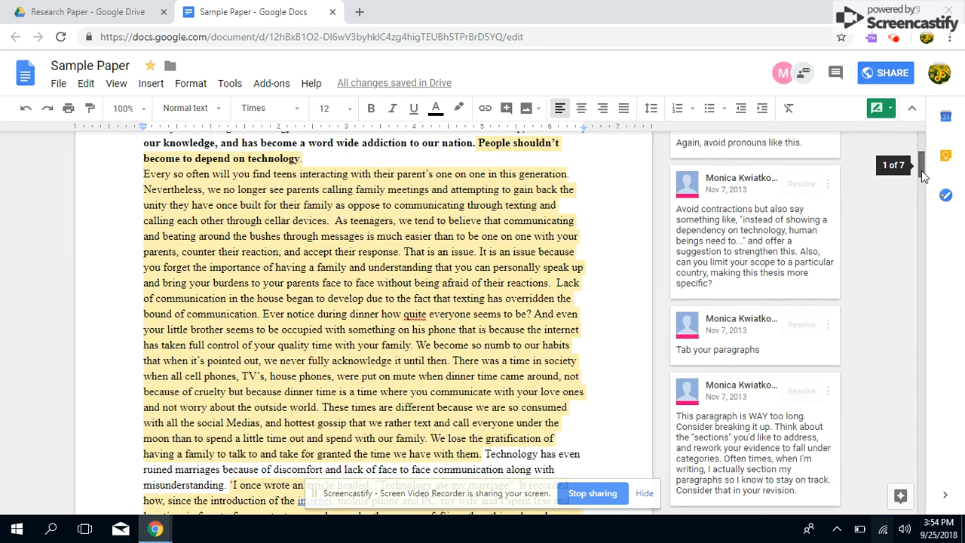
mouse_move(921, 171)
left_mouse_down()
mouse_move(924, 184)
mouse_move(921, 171)
left_mouse_up()
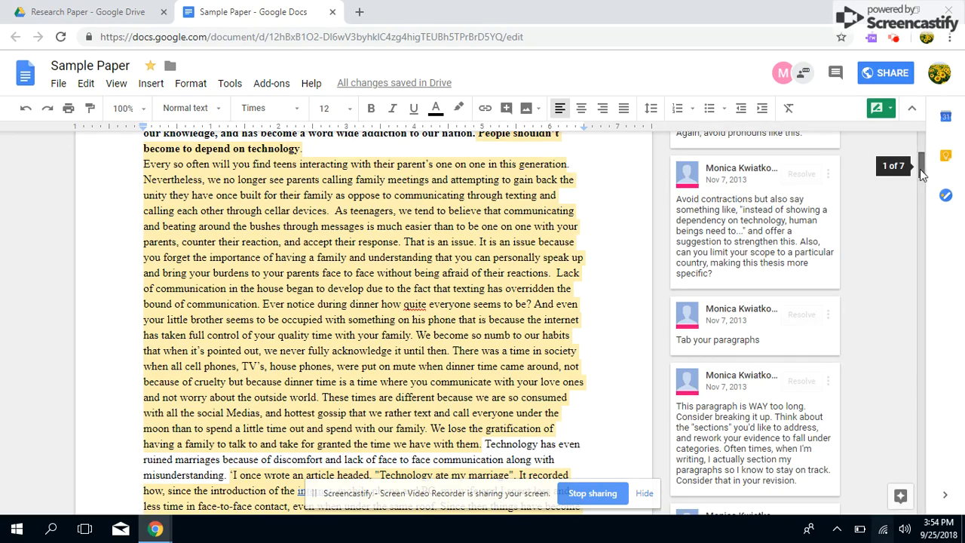
left_click_drag(926, 172, 962, 441)
scroll(962, 447, "down", 2)
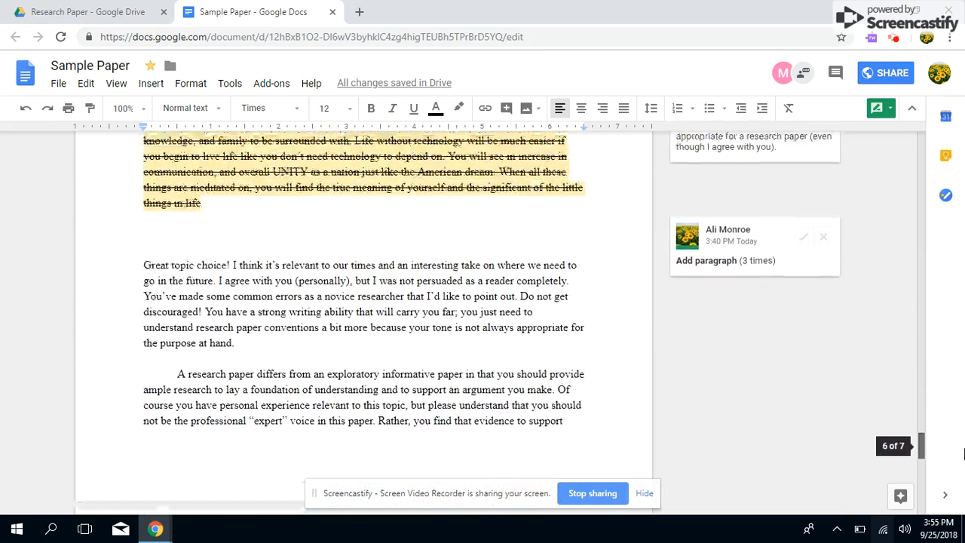
double_click(132, 237)
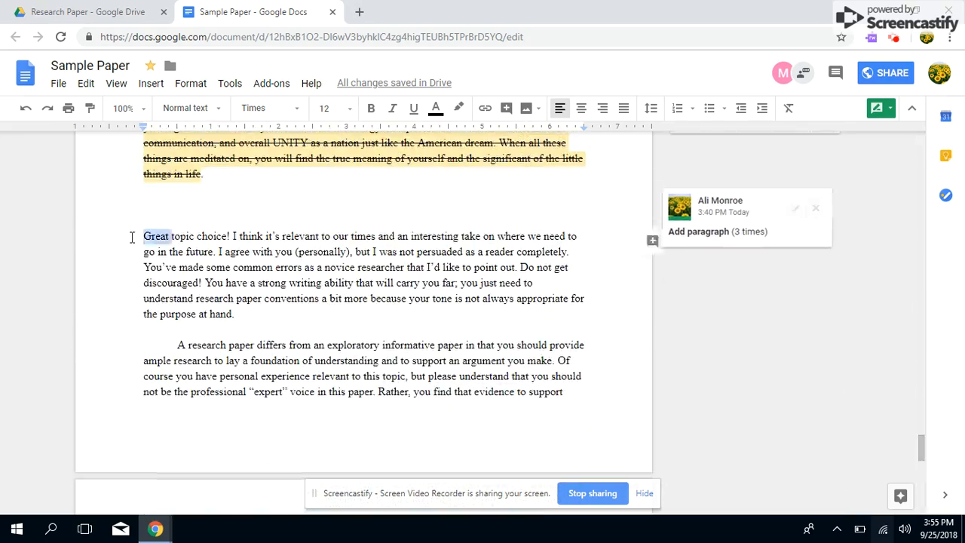
left_click(132, 237)
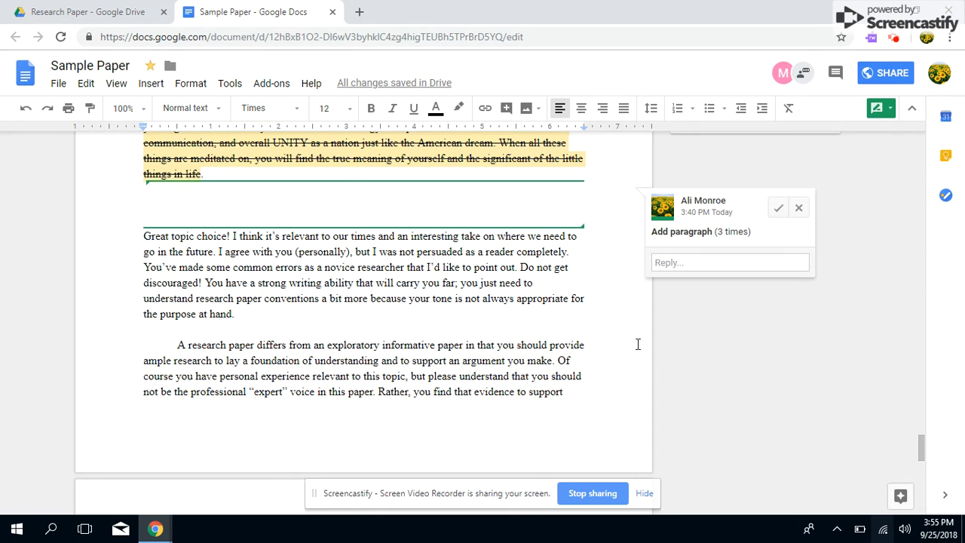
- Open the message form for emailing the document's collaborators
left_click(58, 84)
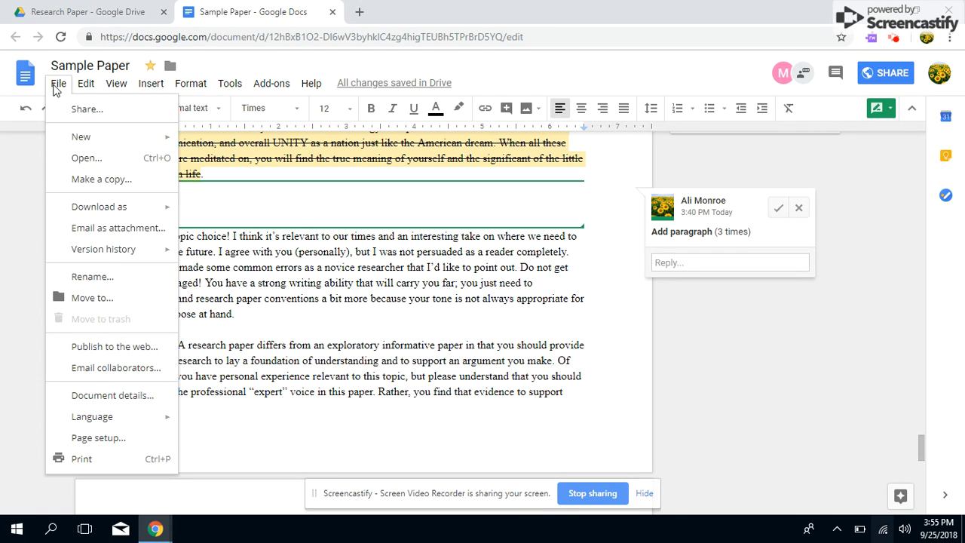
left_click(137, 367)
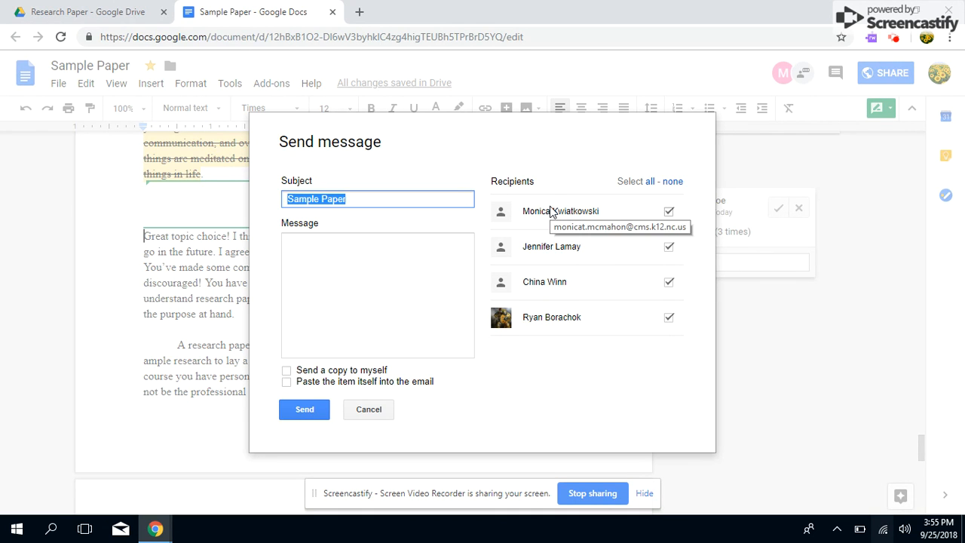
- Deselect the first two recipients of the collaborator email and select them again
left_click(669, 212)
left_click(668, 250)
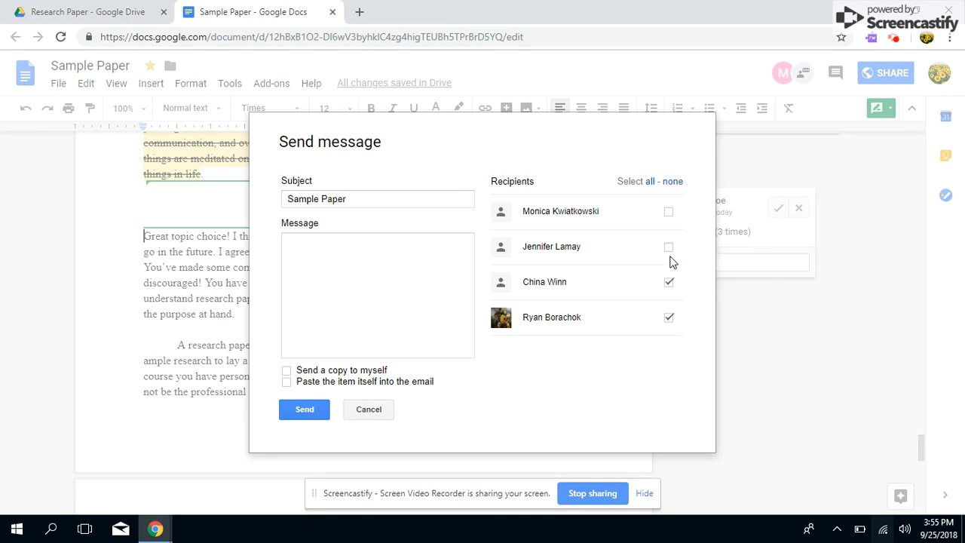
left_click(668, 249)
left_click(669, 212)
- Start the collaborator email's message with a greeting line using the student's first name and a comma, followed by a blank line
left_click(359, 269)
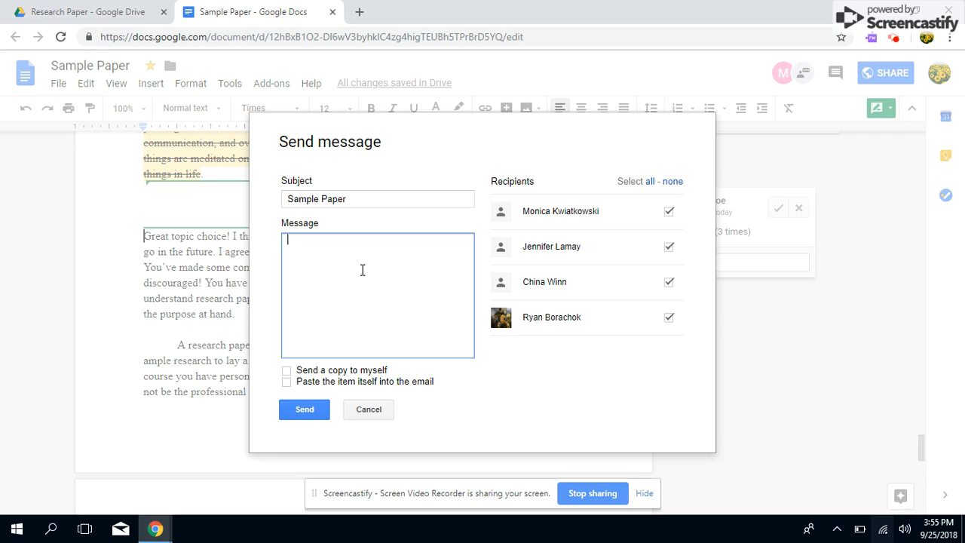
type("rYAN")
key("BackSpace")
key("BackSpace")
key("BackSpace")
key("BackSpace")
key("BackSpace")
type("China,")
key("Return")
key("Return")
- Write the message body "I just made some comments; please take a look and meet with me face-to-face to discuss your next steps."
type("I just")
type(" amde")
key("BackSpace")
key("BackSpace")
key("BackSpace")
key("BackSpace")
type("made some comments; ")
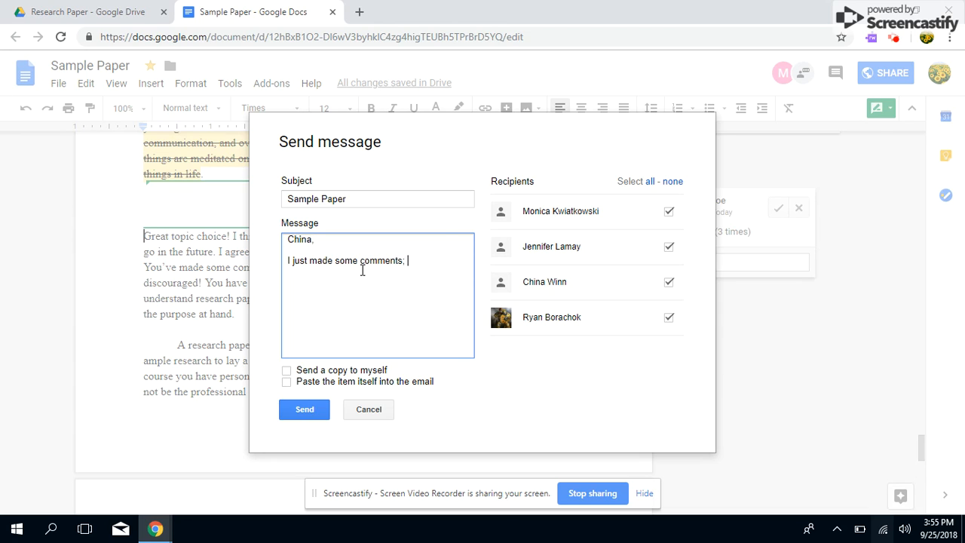
type("please take a look and meet with me face-t")
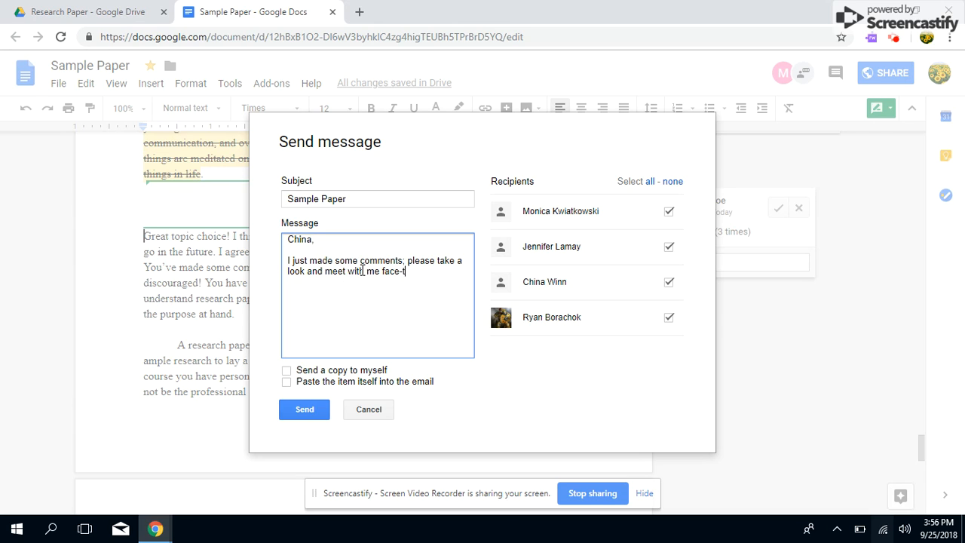
type("o-face to discuss your next steps.")
key("Return")
key("Return")
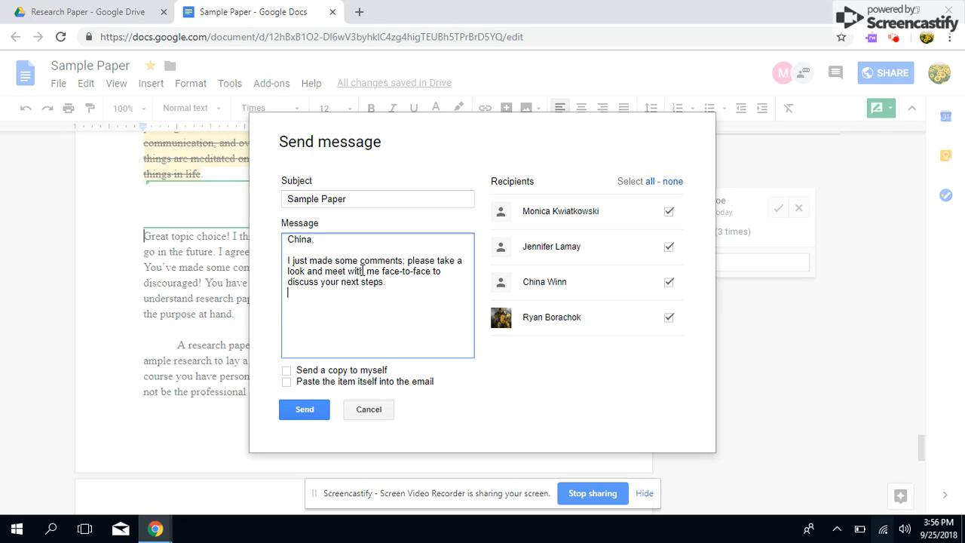
- Close the message with "Sincerely," and the teacher's title and first name on the line below
type("Sinc")
key("BackSpace")
key("BackSpace")
key("BackSpace")
type("incerely,")
key("Return")
type("Ms. Monica")
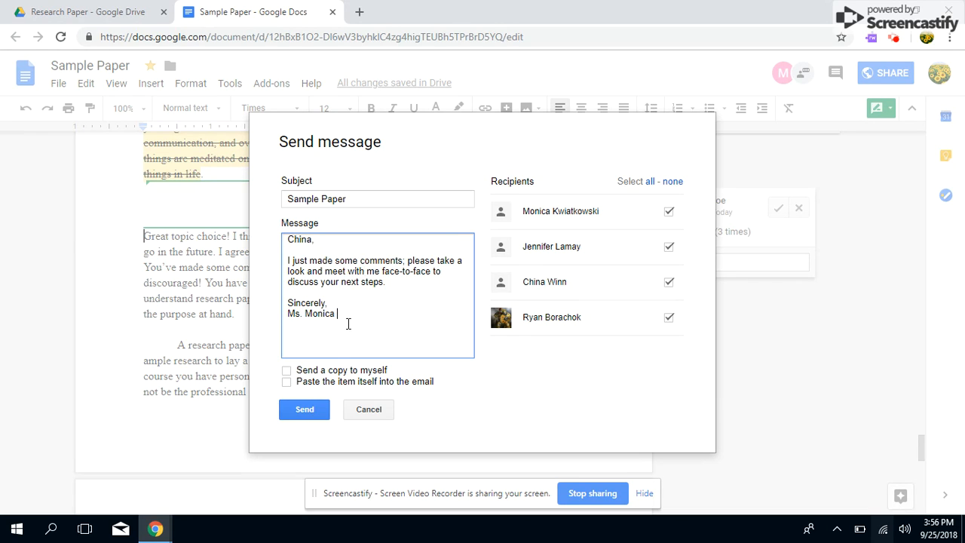
- Choose to send a copy of the email to yourself, and discard the message without sending it
left_click(287, 371)
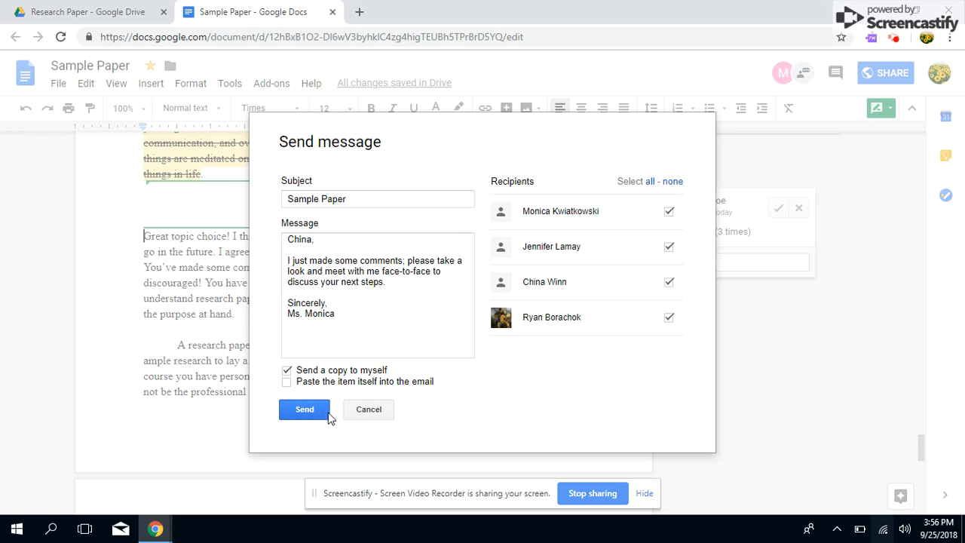
left_click(356, 411)
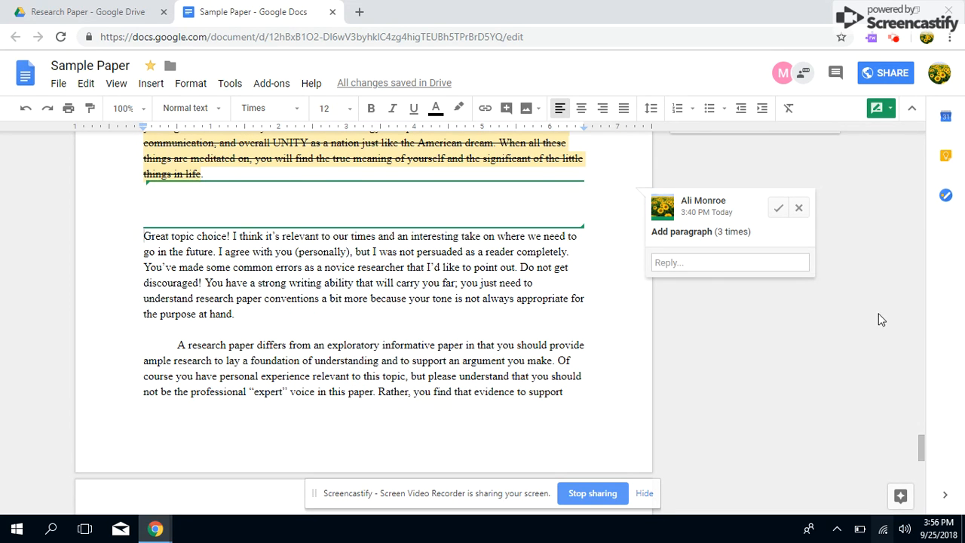